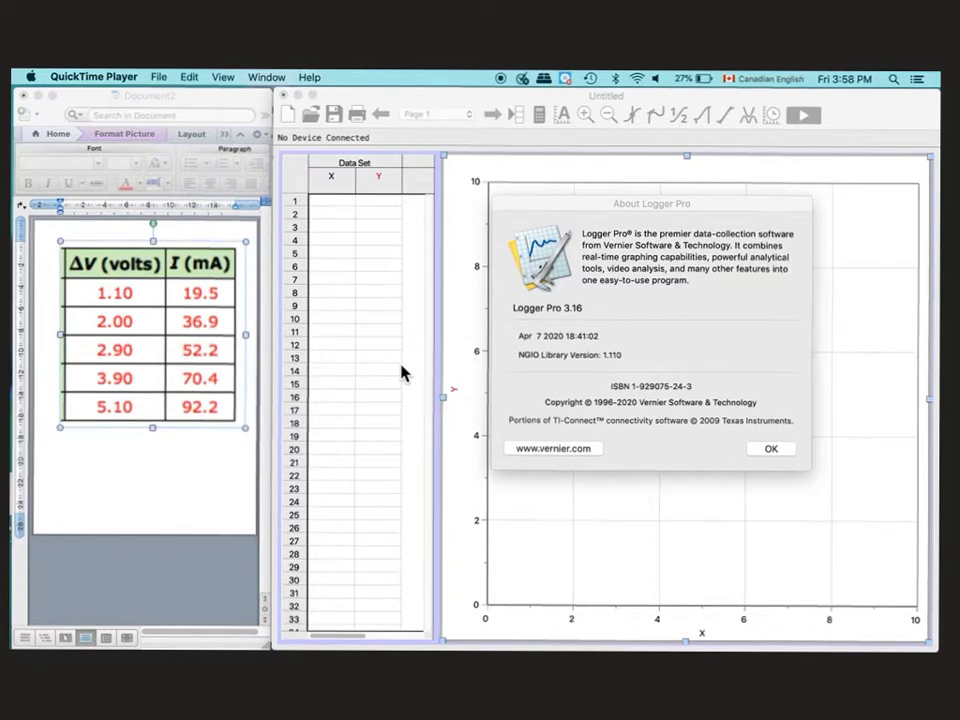
- Close the About Logger Pro (version 3.16) window to reveal the empty table and graph
{"action": "left_click", "coordinate": [776, 452]}
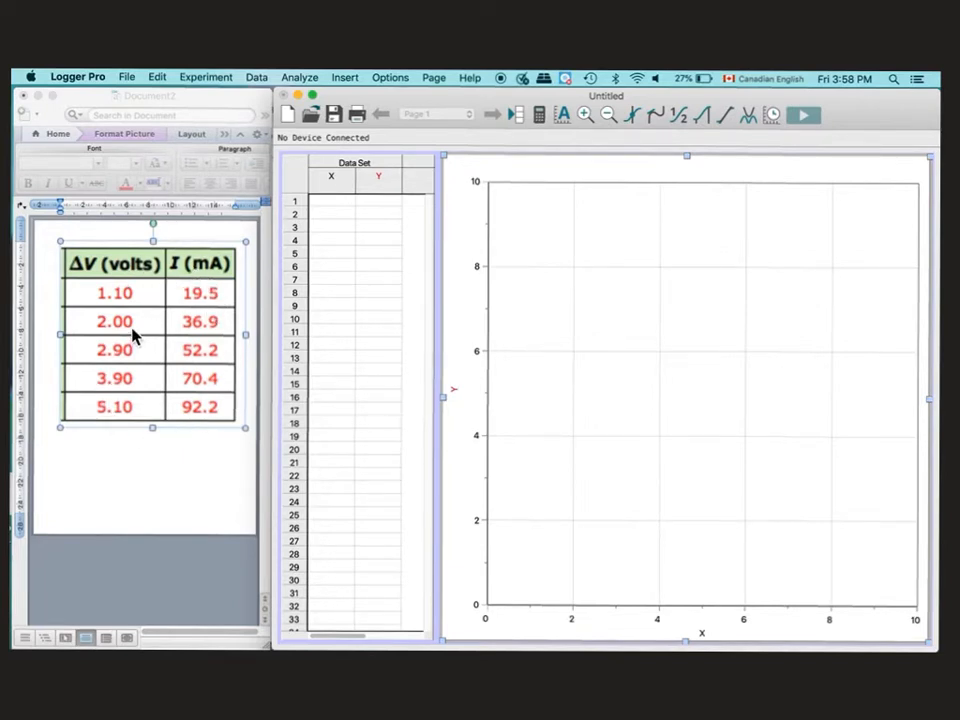
- Enter the five ΔV–current pairs, from 1.10 V / 19.5 mA up to 5.1 V / 92.2 mA
{"action": "left_click", "coordinate": [333, 203]}
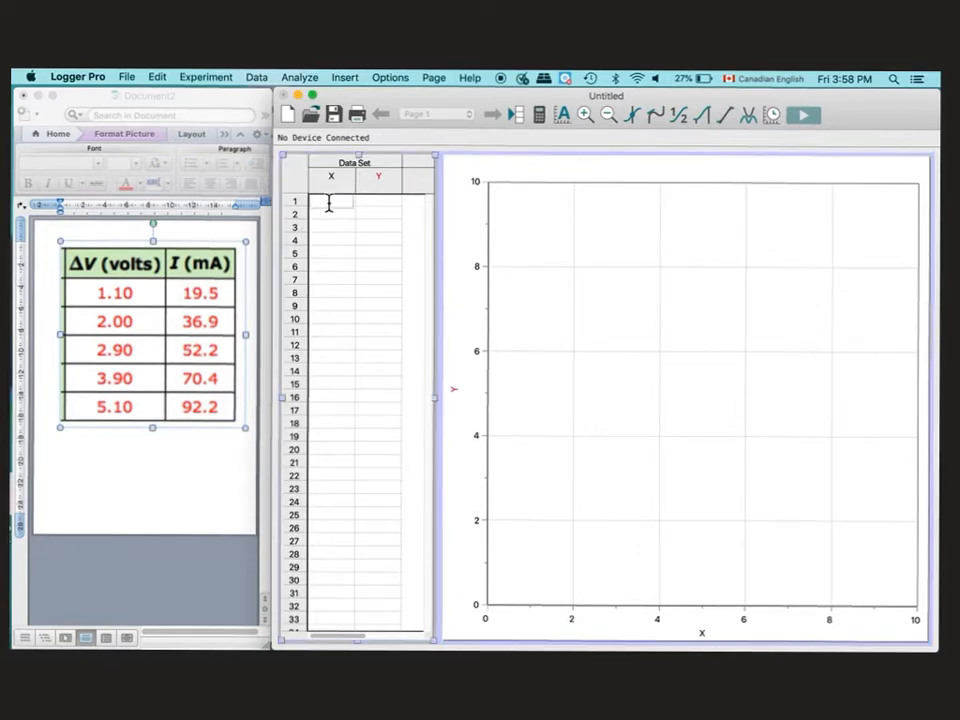
{"action": "type", "text": "1.10"}
{"action": "key", "text": "Tab"}
{"action": "type", "text": "19.5"}
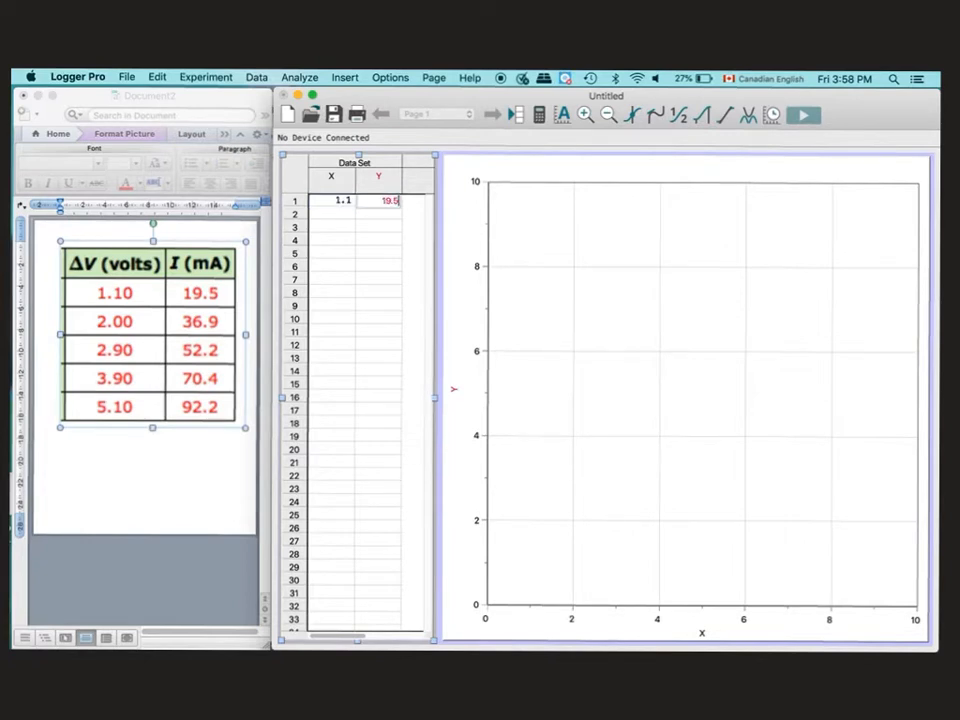
{"action": "key", "text": "Return"}
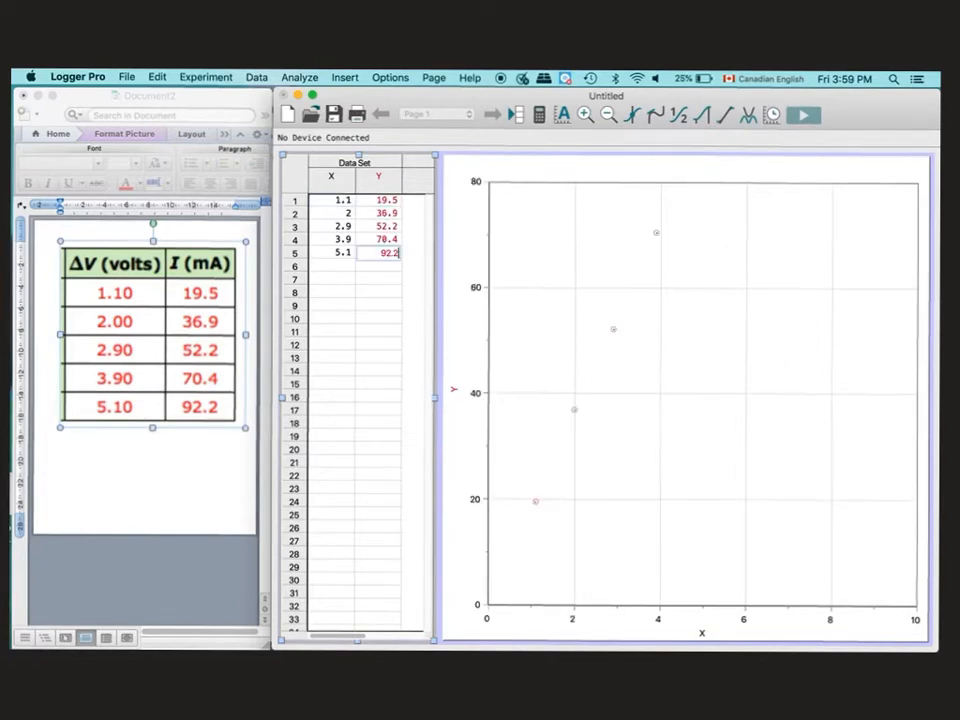
{"action": "key", "text": "Return"}
{"action": "key", "text": "Return"}
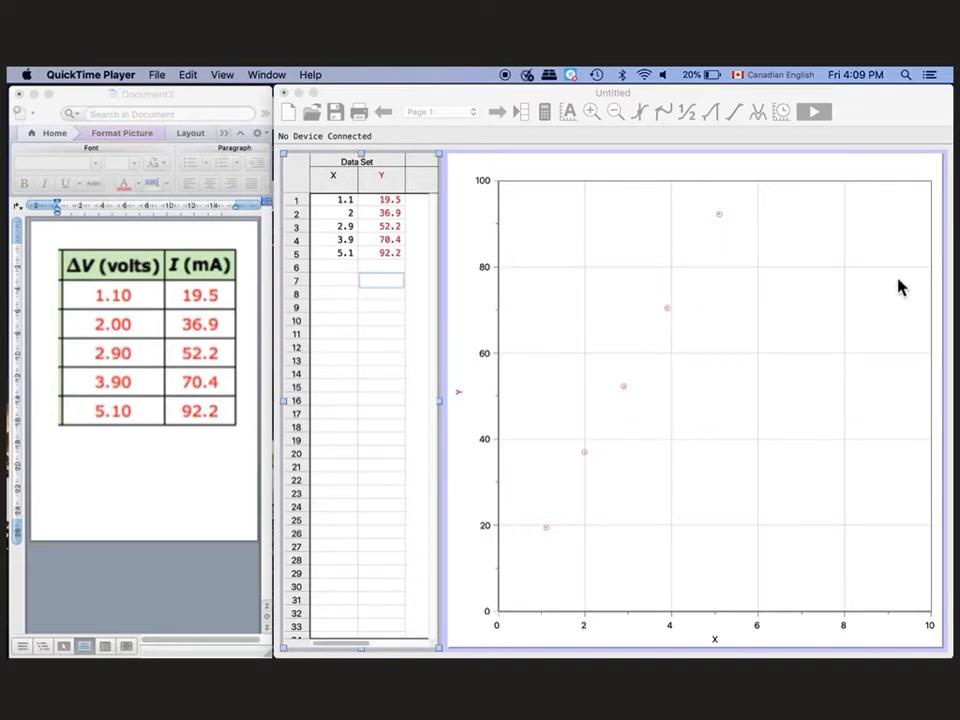
- Autoscale the graph so its axes fit the five data points
{"action": "left_click", "coordinate": [669, 249]}
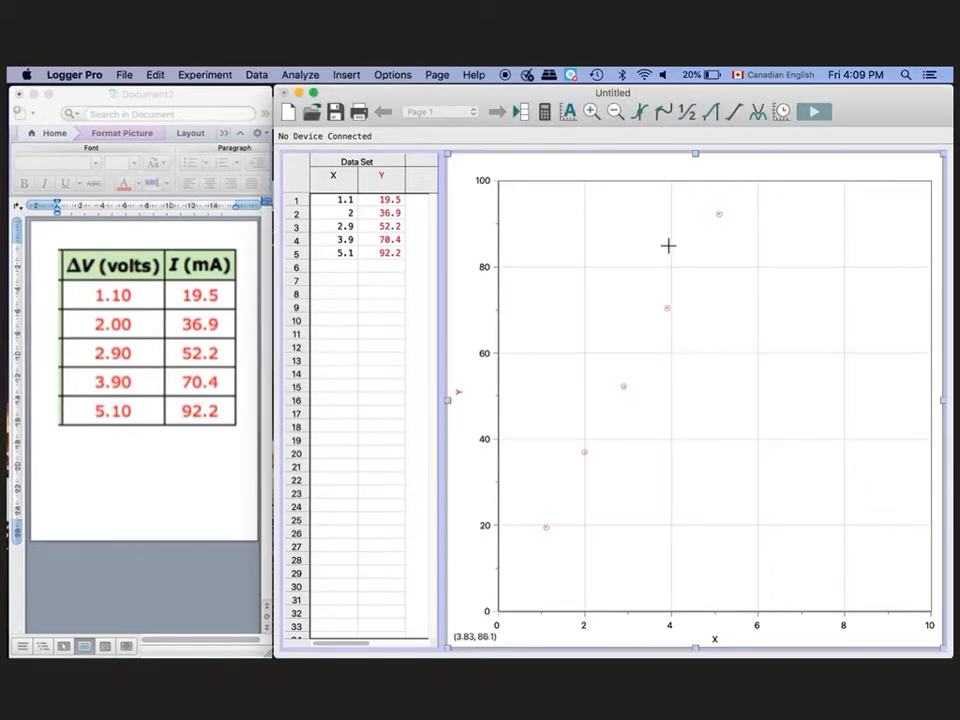
{"action": "left_click", "coordinate": [570, 112]}
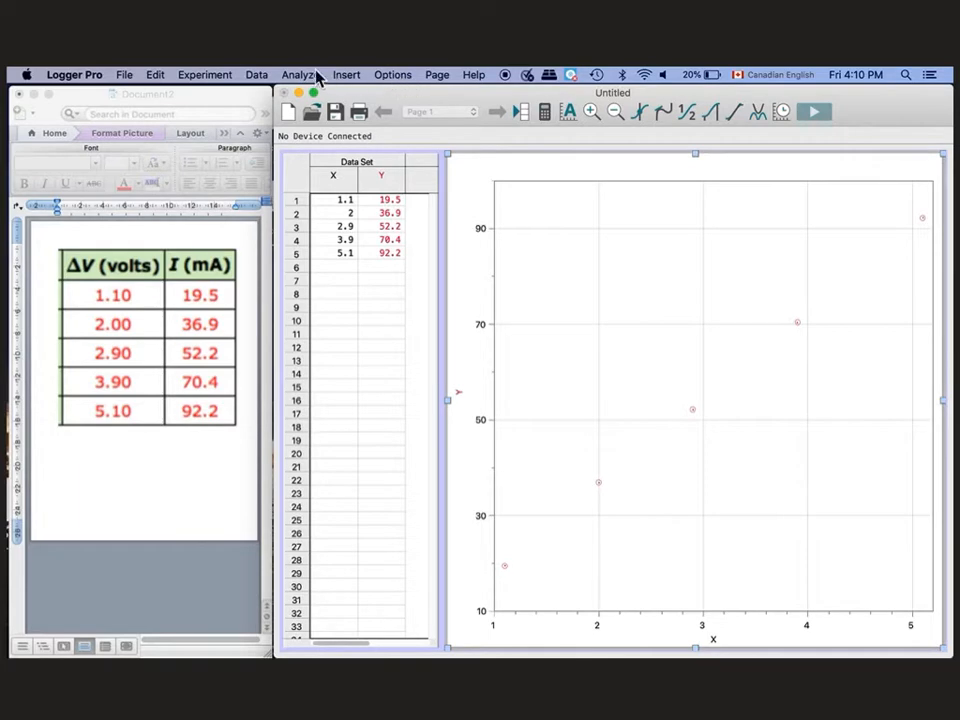
- In Graph Options, set both X and Y axis scaling to Autoscale From 0
{"action": "left_click", "coordinate": [391, 76]}
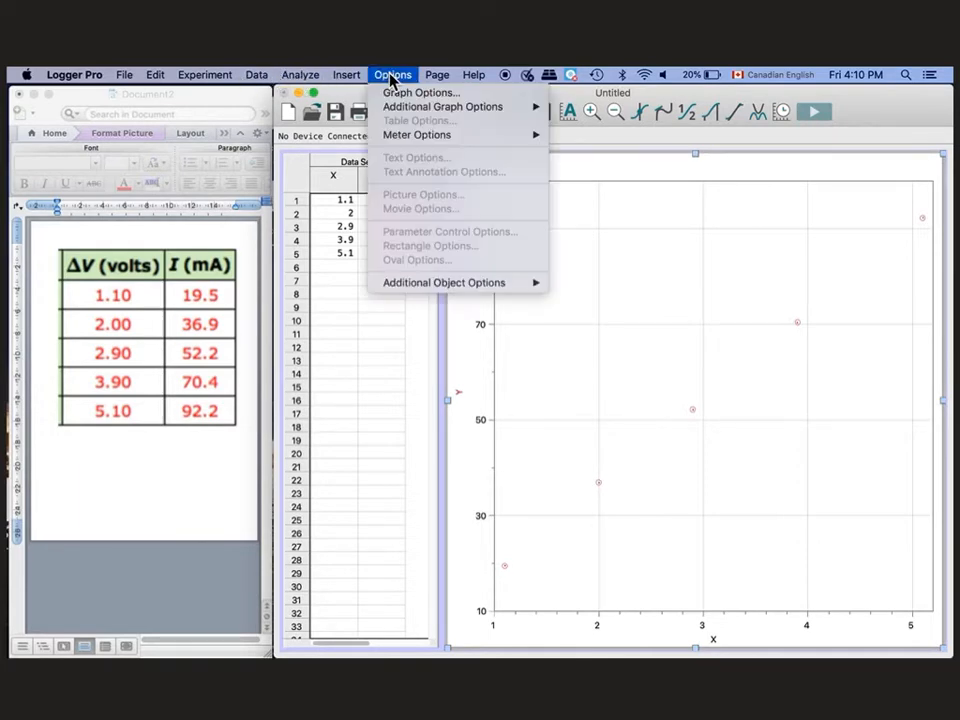
{"action": "left_click", "coordinate": [396, 92]}
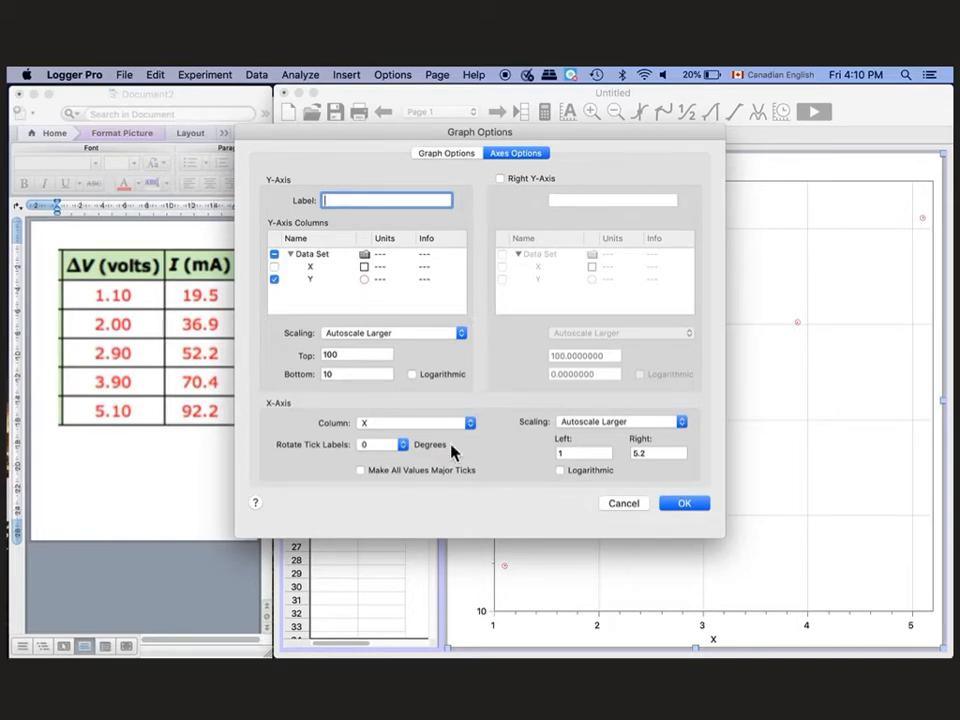
{"action": "left_click", "coordinate": [597, 430]}
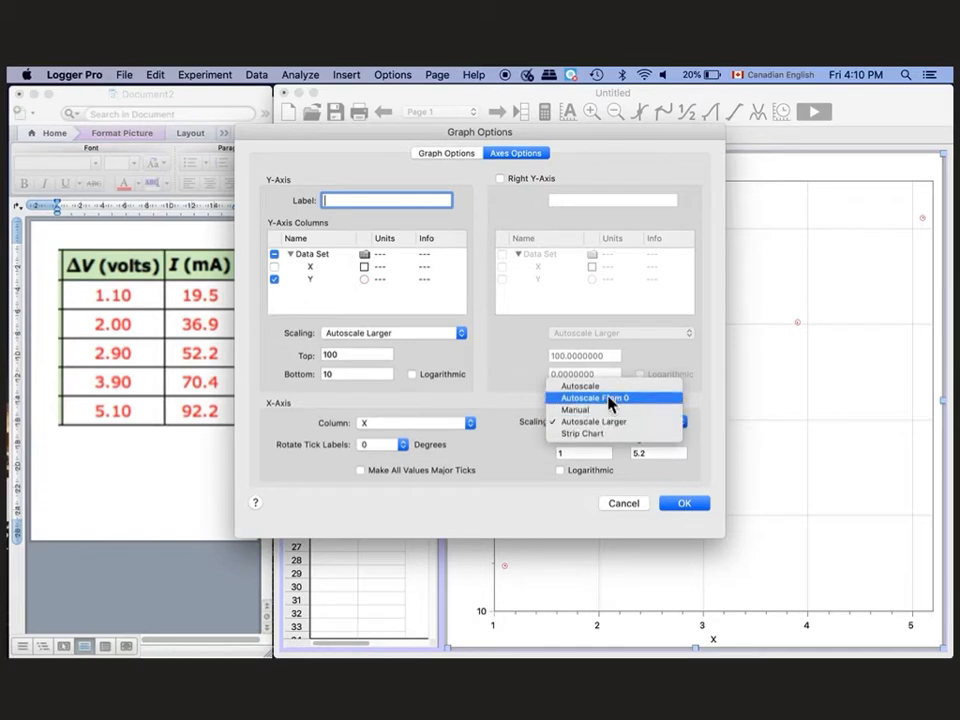
{"action": "left_click", "coordinate": [625, 405]}
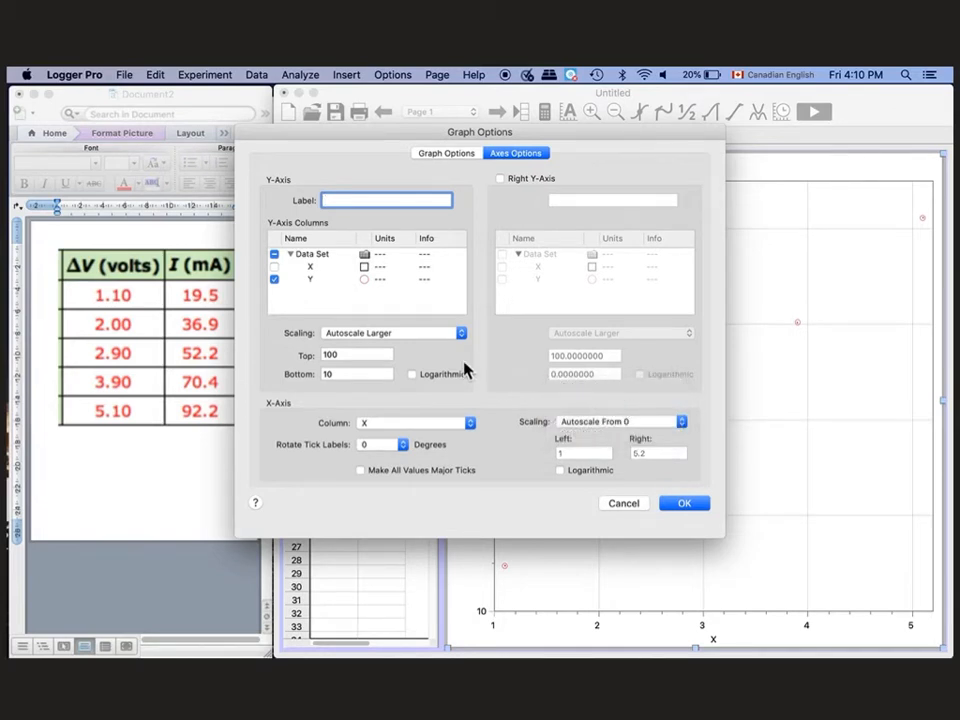
{"action": "left_click", "coordinate": [406, 336]}
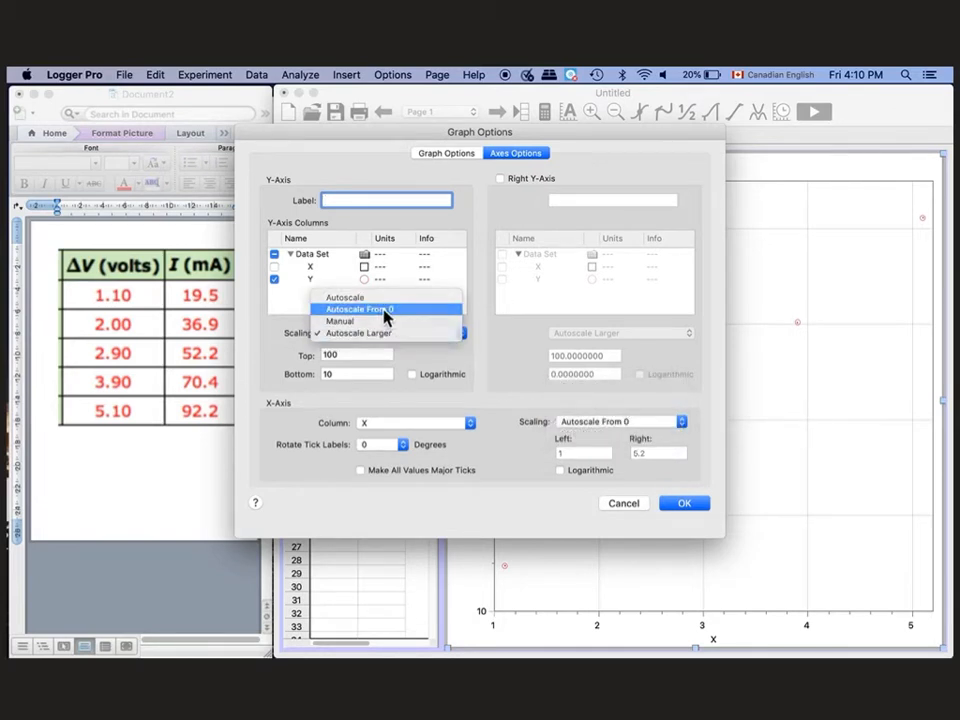
{"action": "left_click", "coordinate": [385, 310]}
{"action": "left_click", "coordinate": [679, 505]}
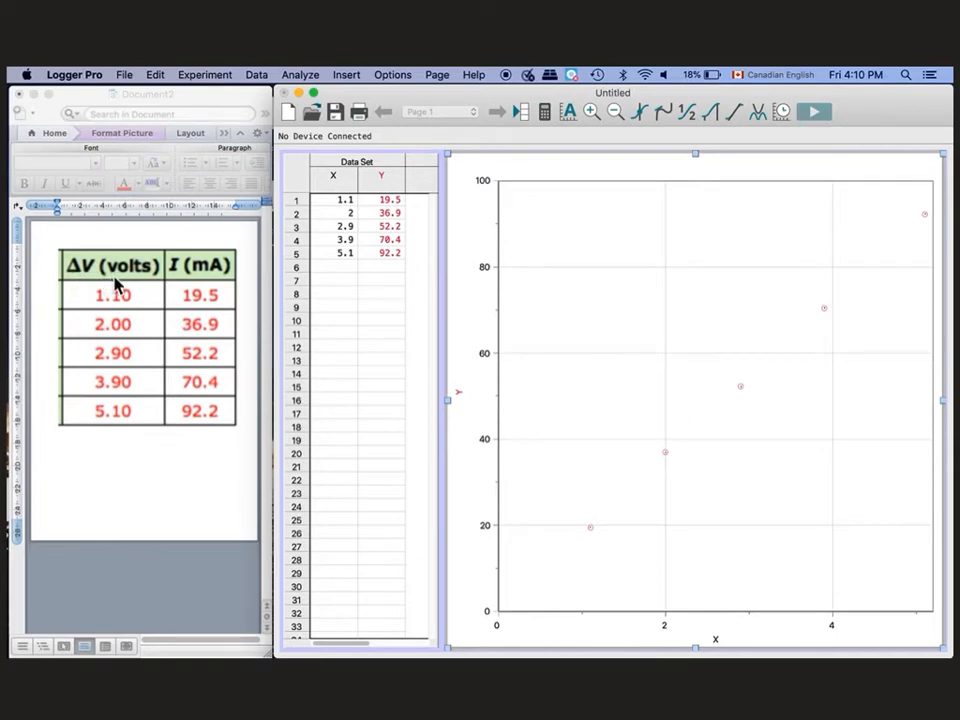
- Rename the X column to ΔV with units V and an empty short name
{"action": "double_click", "coordinate": [338, 190]}
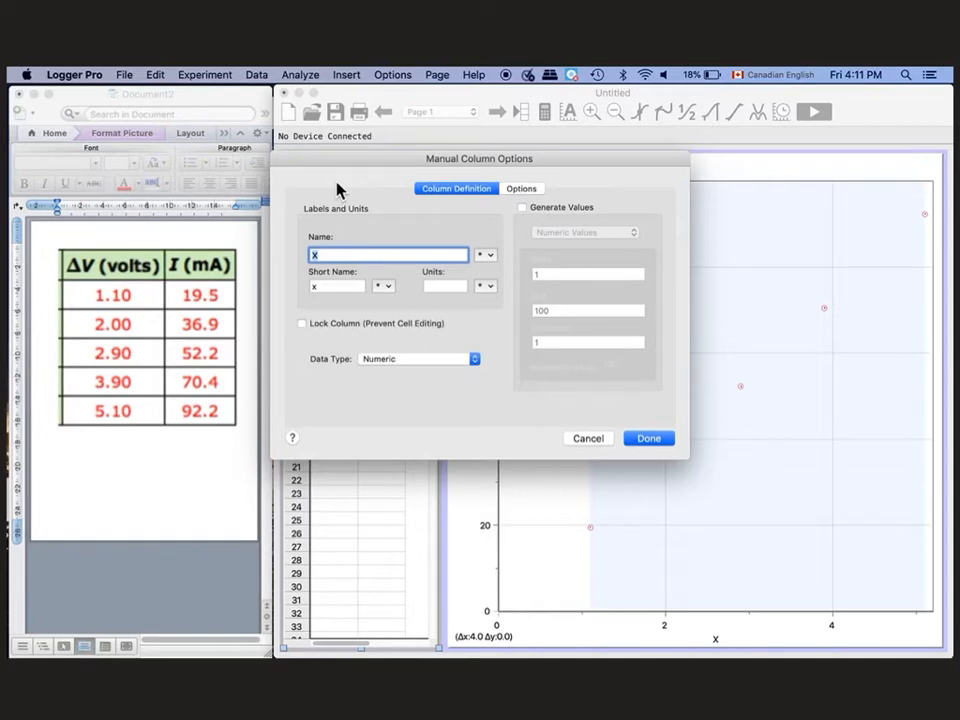
{"action": "type", "text": "Δ"}
{"action": "type", "text": "V"}
{"action": "left_click", "coordinate": [332, 287]}
{"action": "key", "text": "BackSpace"}
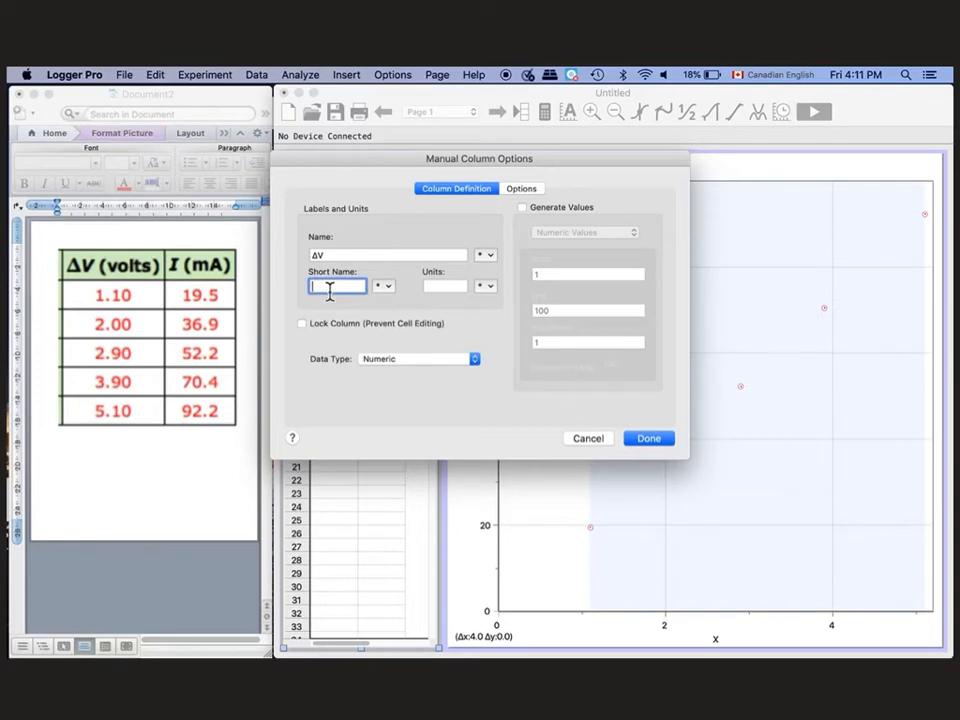
{"action": "left_click", "coordinate": [447, 287]}
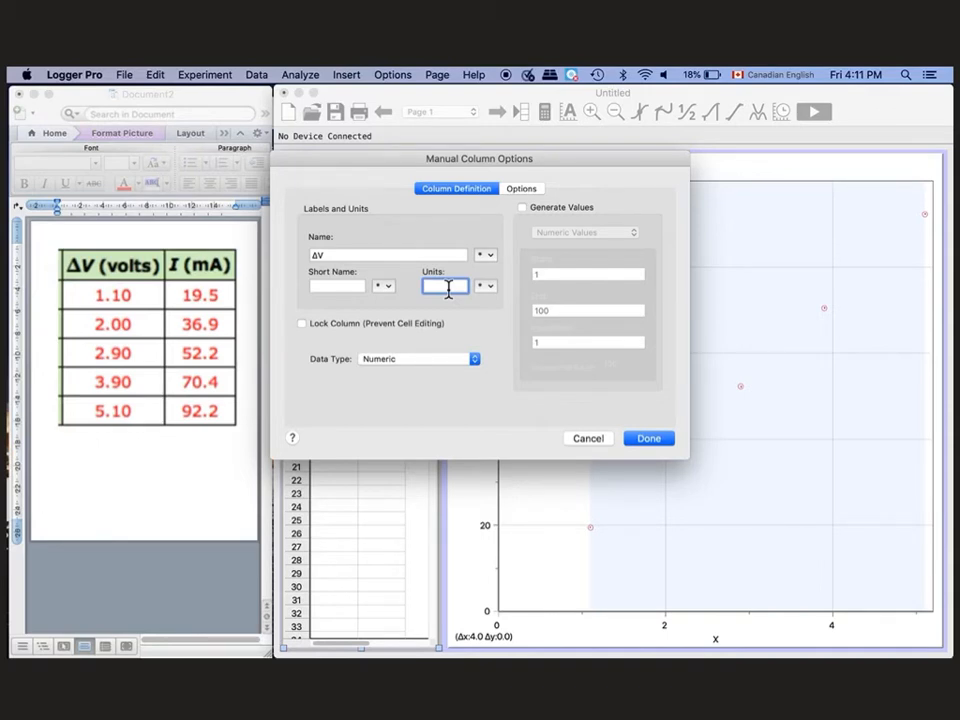
{"action": "type", "text": "V"}
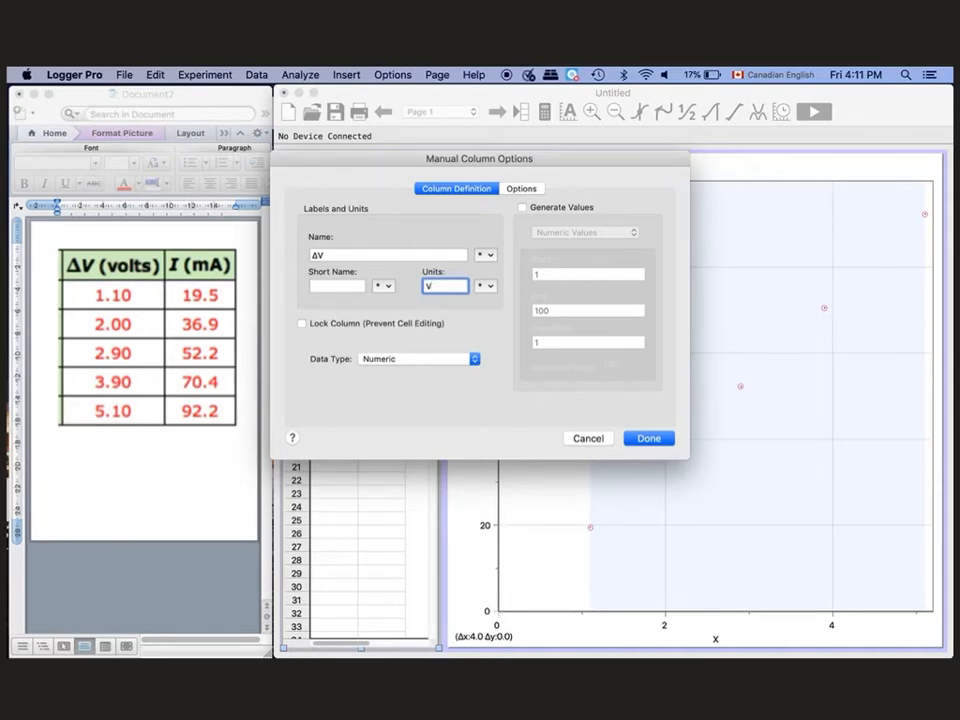
{"action": "left_click", "coordinate": [650, 439]}
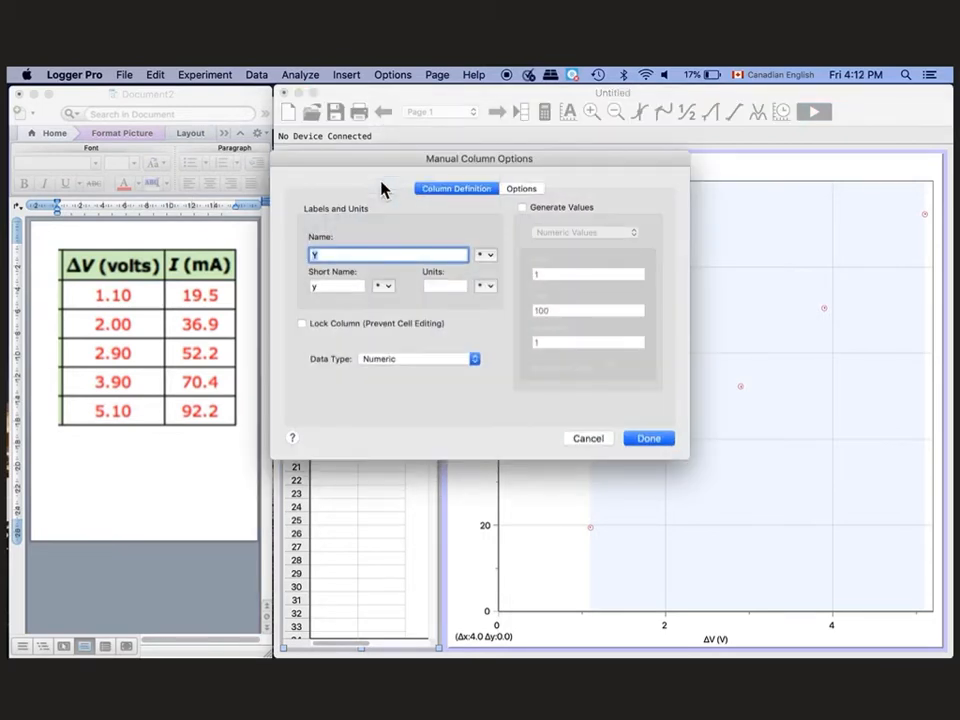
- Name the Y column Current, with short name I and units mA
{"action": "type", "text": "Current"}
{"action": "double_click", "coordinate": [316, 286]}
{"action": "key", "text": "BackSpace"}
{"action": "type", "text": "I"}
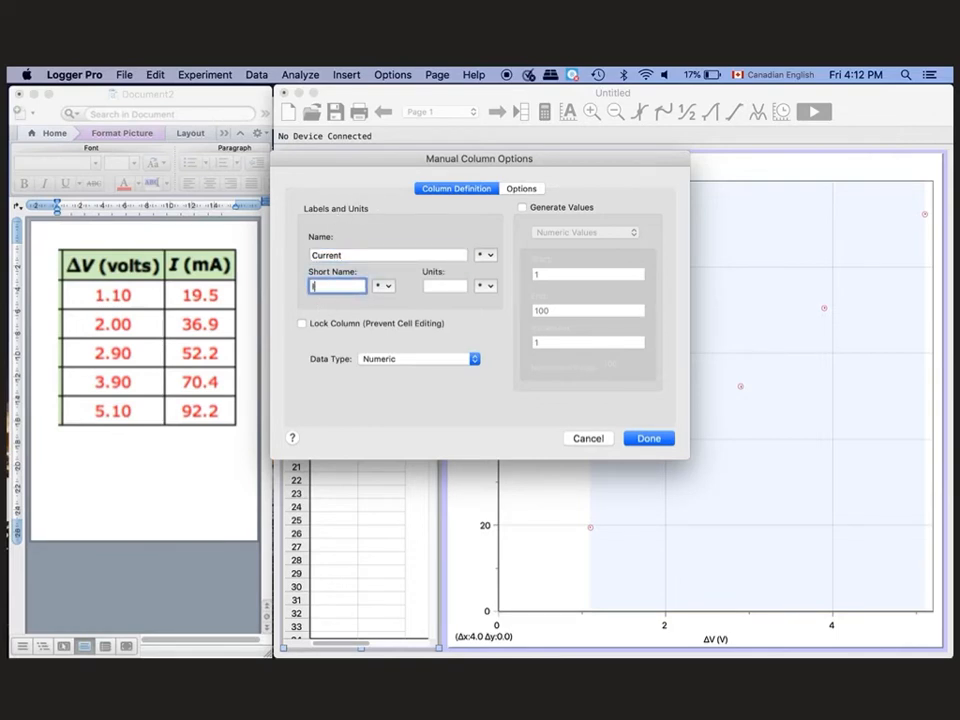
{"action": "left_click", "coordinate": [443, 287]}
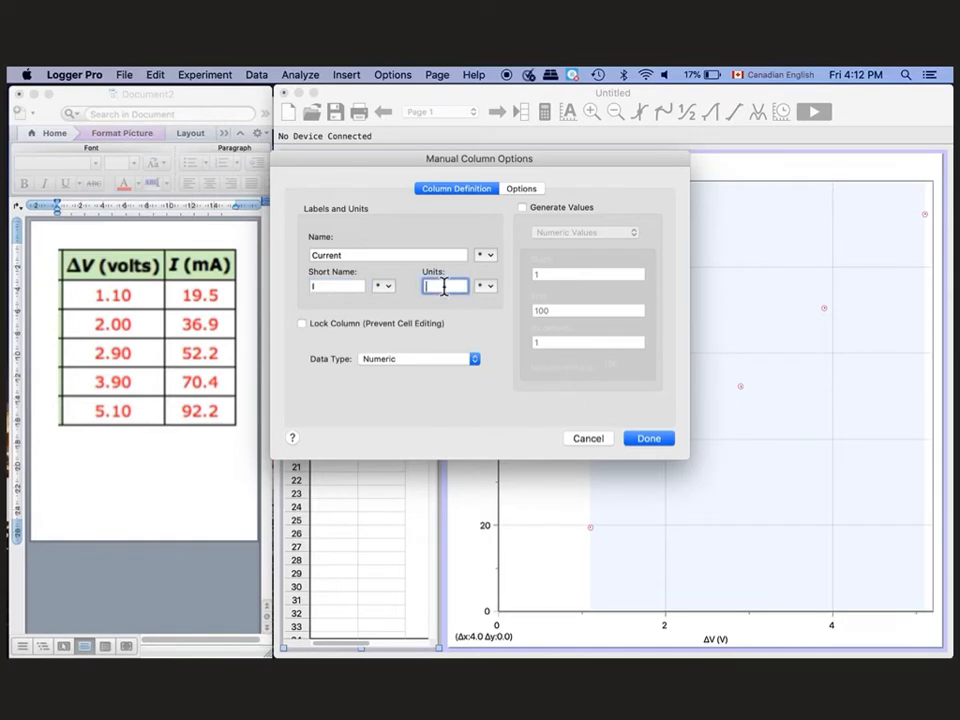
{"action": "type", "text": "mA"}
{"action": "left_click", "coordinate": [650, 445]}
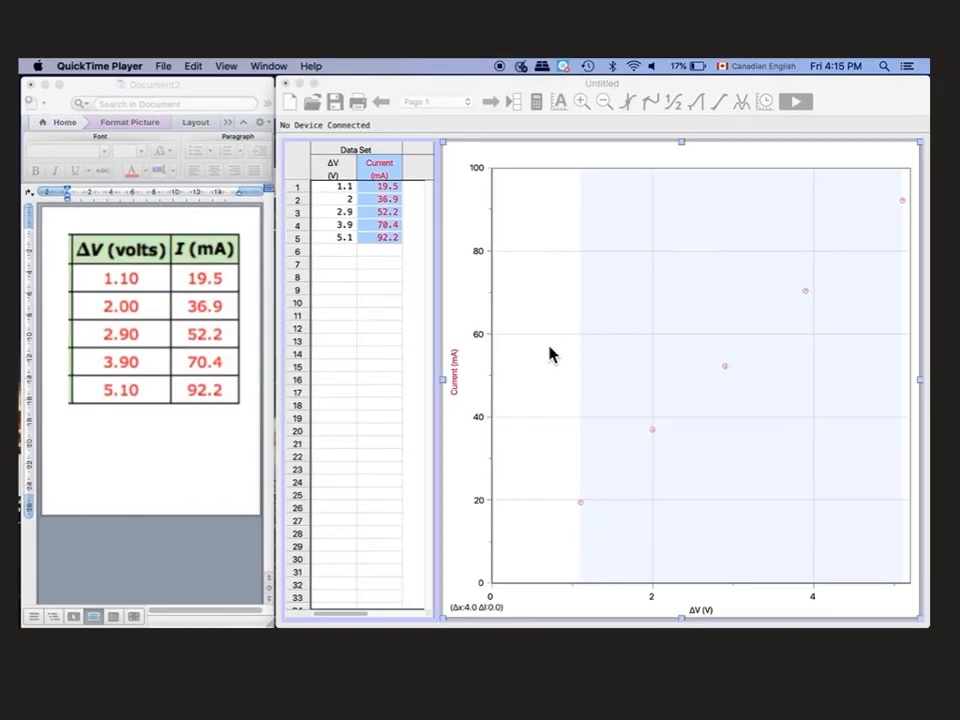
- Clear the shaded range on the graph and resize it so the full Current (mA) column shows
{"action": "left_click", "coordinate": [373, 316]}
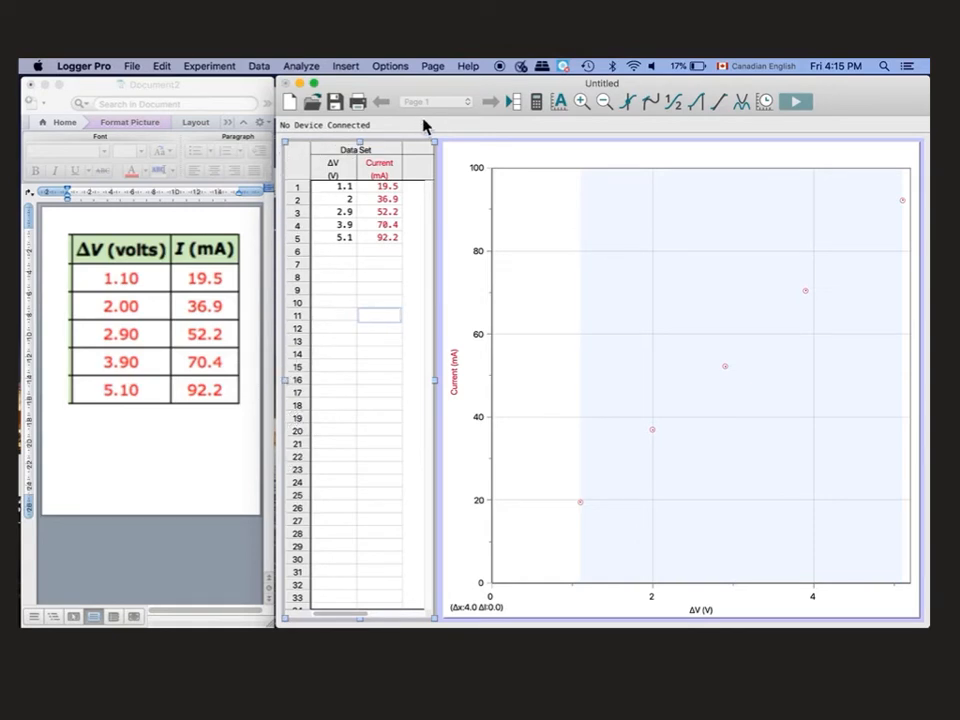
{"action": "left_click", "coordinate": [614, 203]}
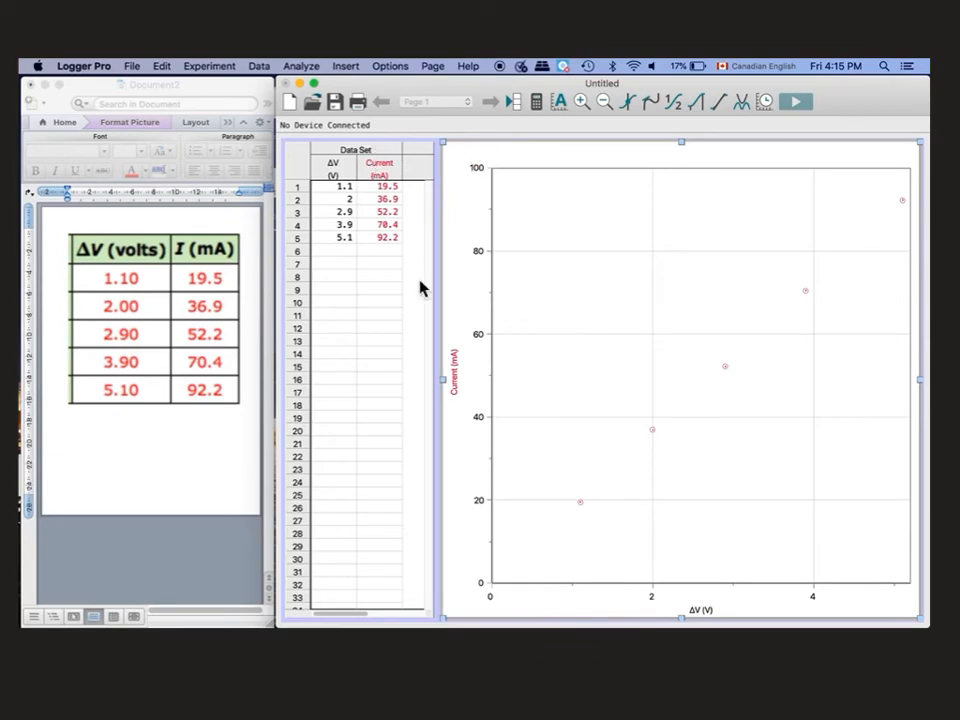
{"action": "mouse_move", "coordinate": [444, 381]}
{"action": "left_mouse_down"}
{"action": "mouse_move", "coordinate": [381, 381]}
{"action": "mouse_move", "coordinate": [447, 382]}
{"action": "left_mouse_up"}
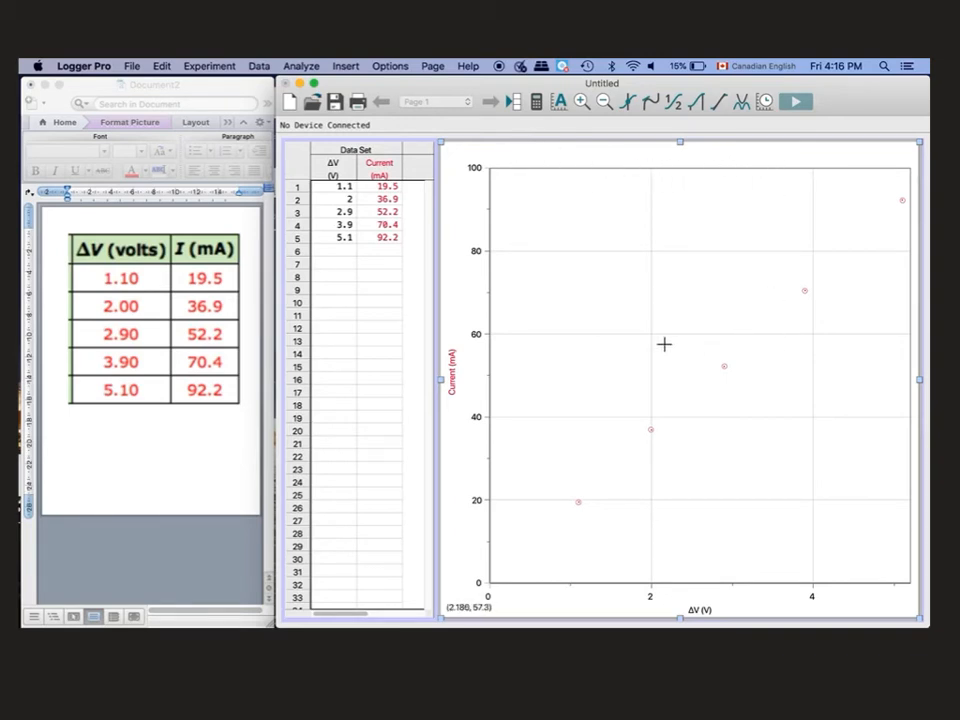
- Title the graph 'Experiment from Ohm's Law' and turn on Connect Points
{"action": "left_click", "coordinate": [397, 67]}
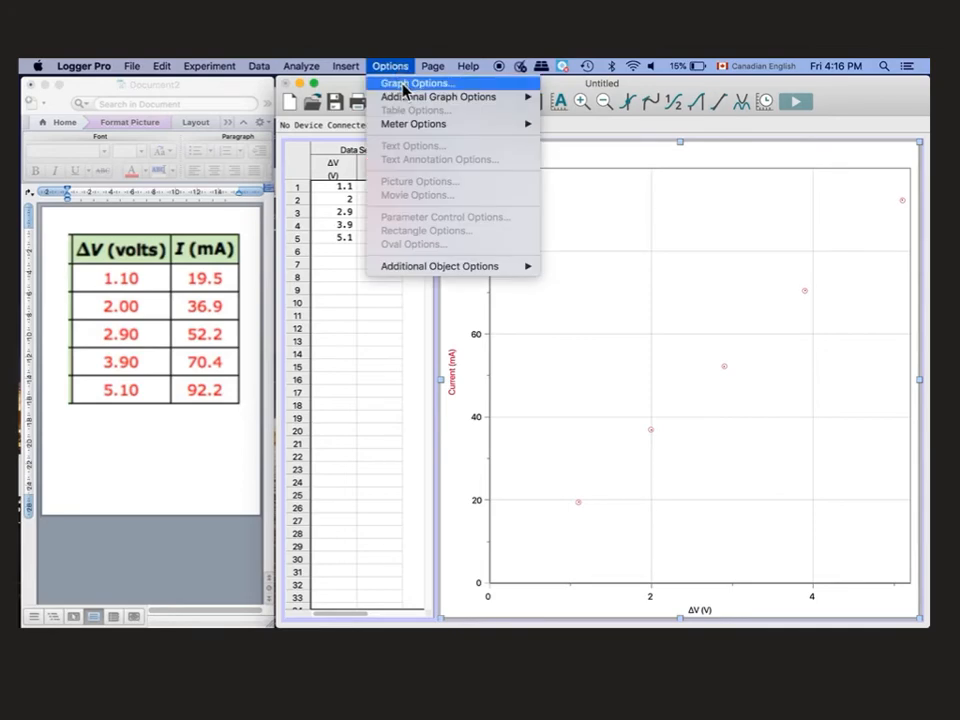
{"action": "left_click", "coordinate": [404, 87]}
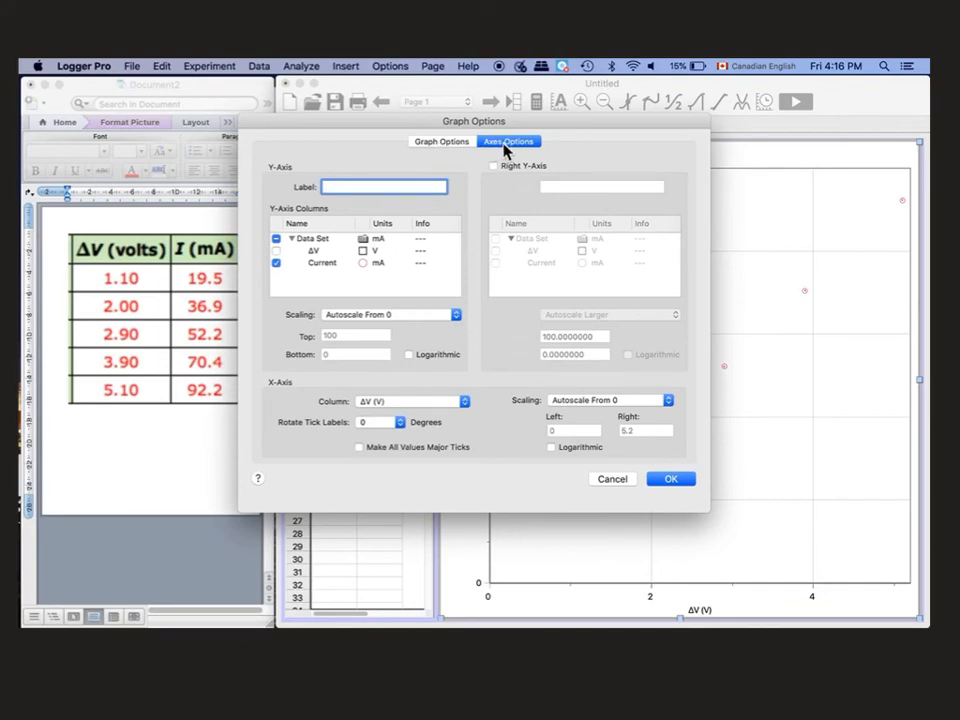
{"action": "left_click", "coordinate": [444, 146]}
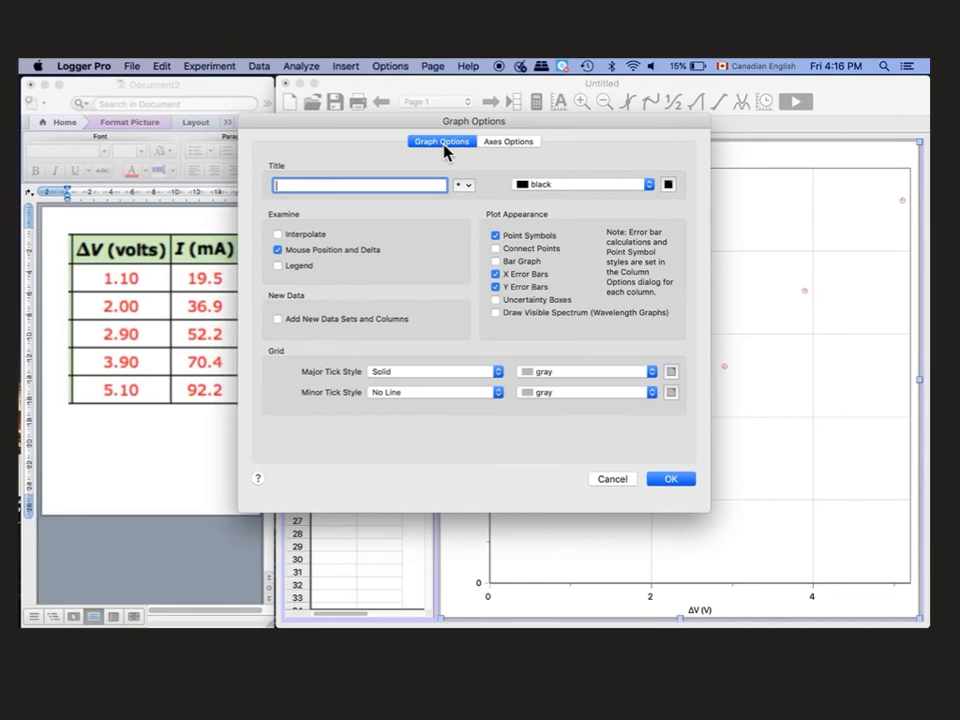
{"action": "type", "text": "Experiment from Ohm's La"}
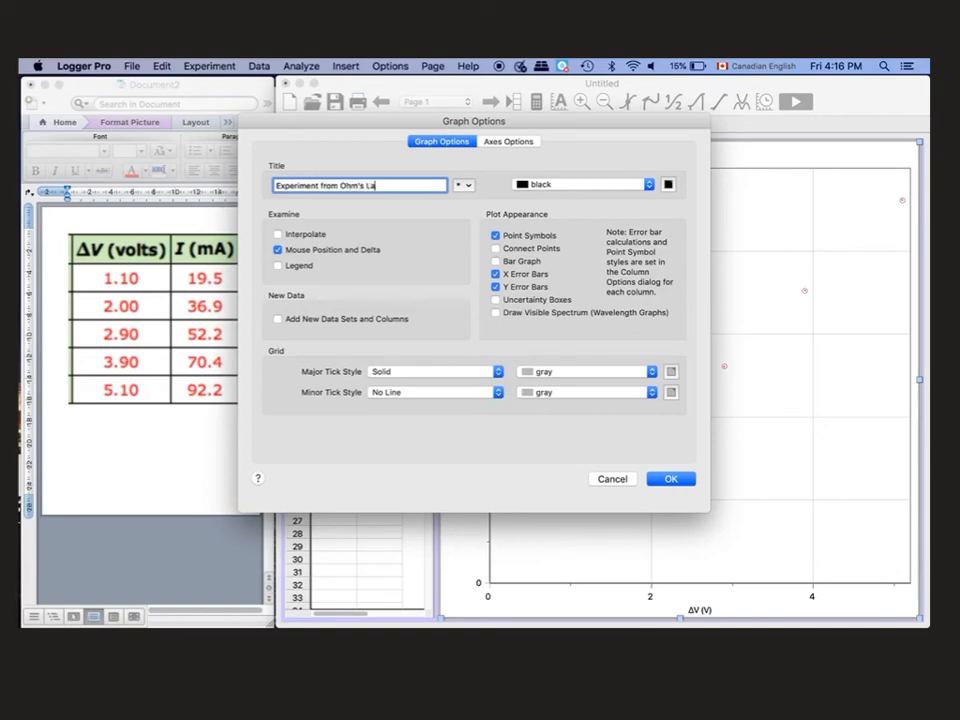
{"action": "type", "text": "w"}
{"action": "left_click", "coordinate": [502, 254]}
{"action": "left_click", "coordinate": [675, 481]}
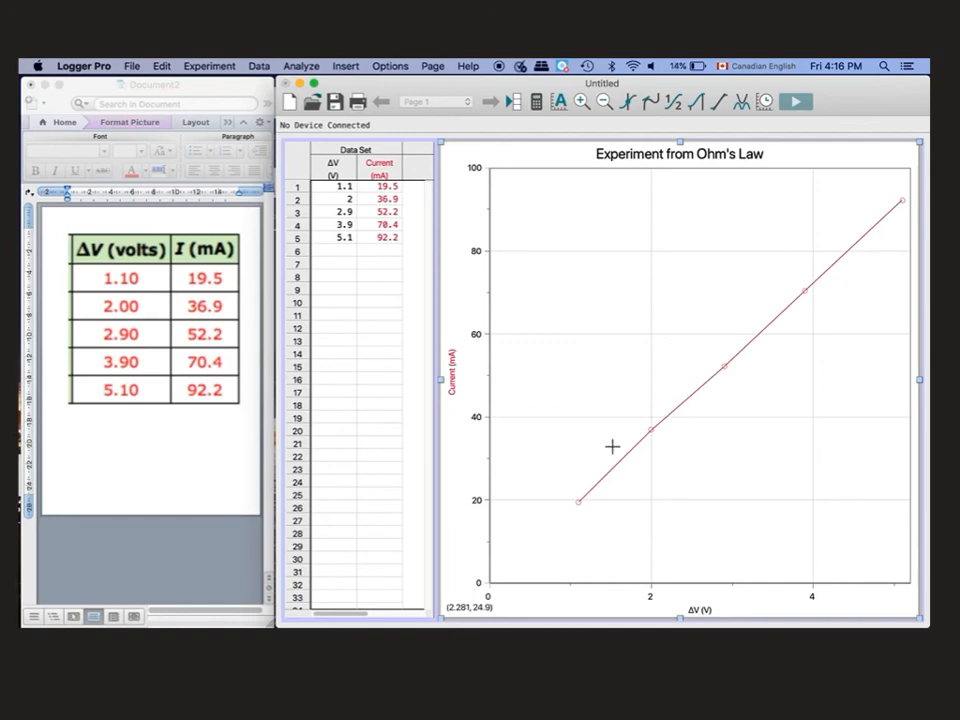
- Change the second current value from 36.9 to 45
{"action": "left_click", "coordinate": [385, 200]}
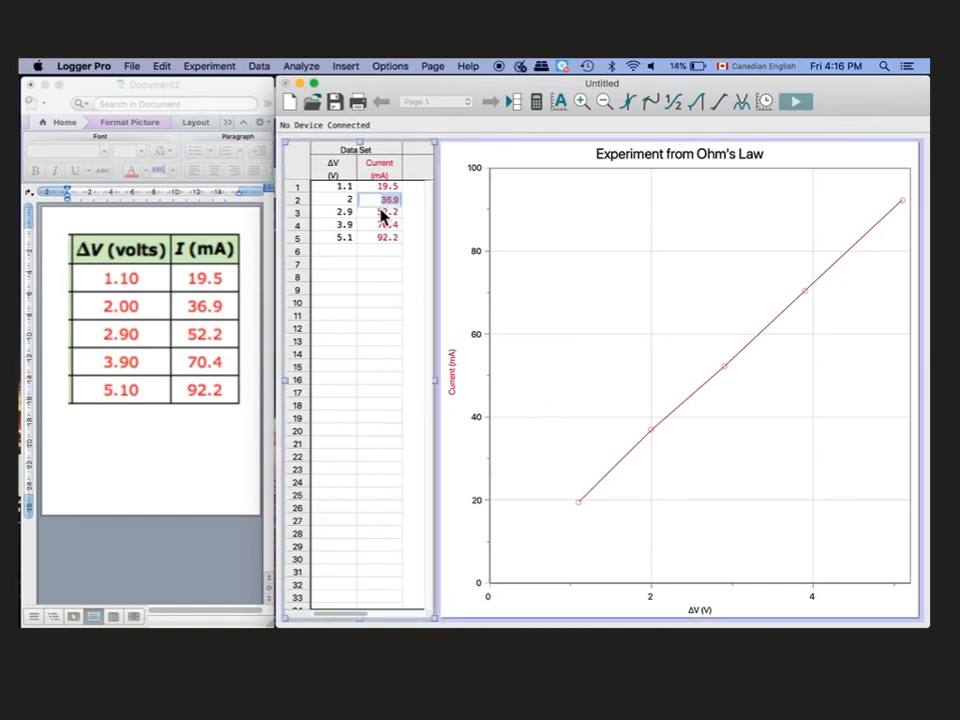
{"action": "type", "text": "45"}
{"action": "key", "text": "Return"}
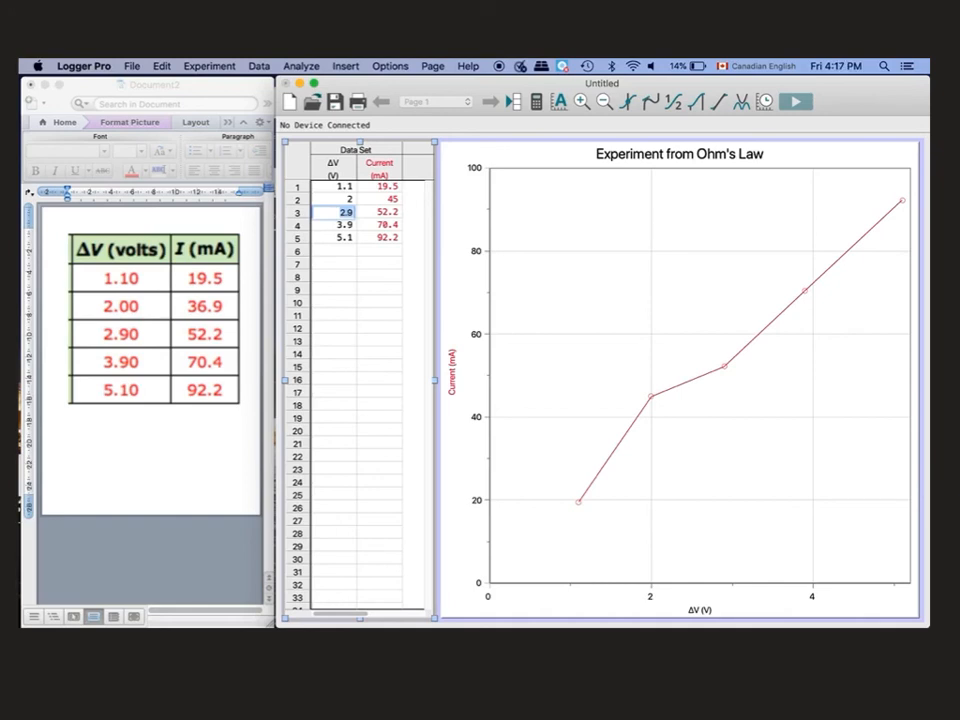
{"action": "left_click", "coordinate": [391, 66]}
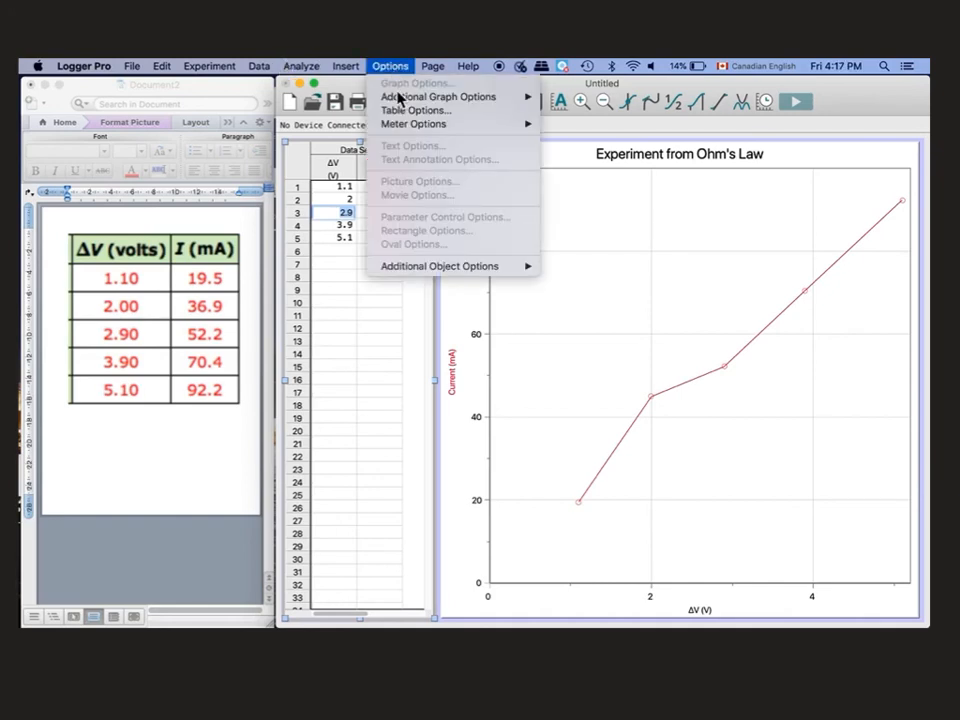
- Turn off Connect Points in Graph Options so only the data points are plotted
{"action": "left_click", "coordinate": [602, 444]}
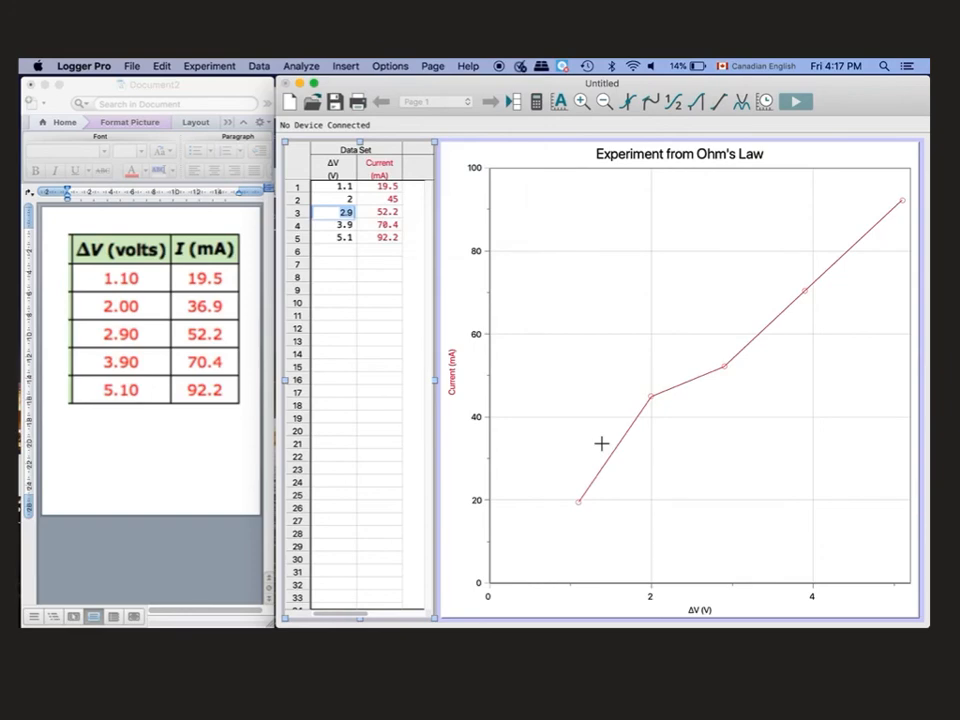
{"action": "left_click", "coordinate": [600, 446]}
{"action": "left_click", "coordinate": [390, 66]}
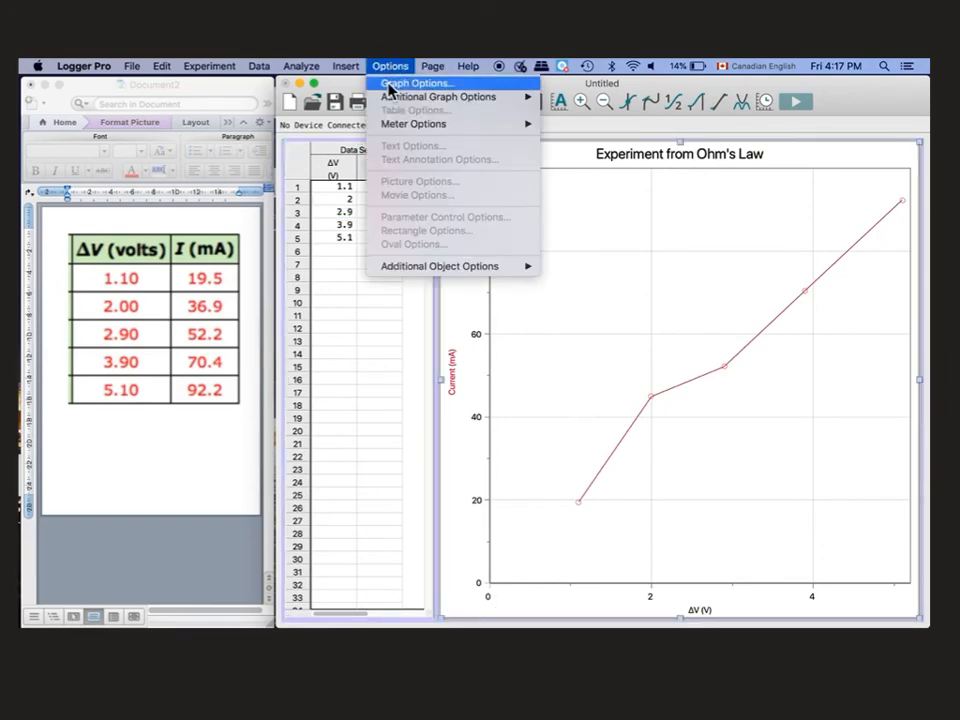
{"action": "left_click", "coordinate": [391, 86]}
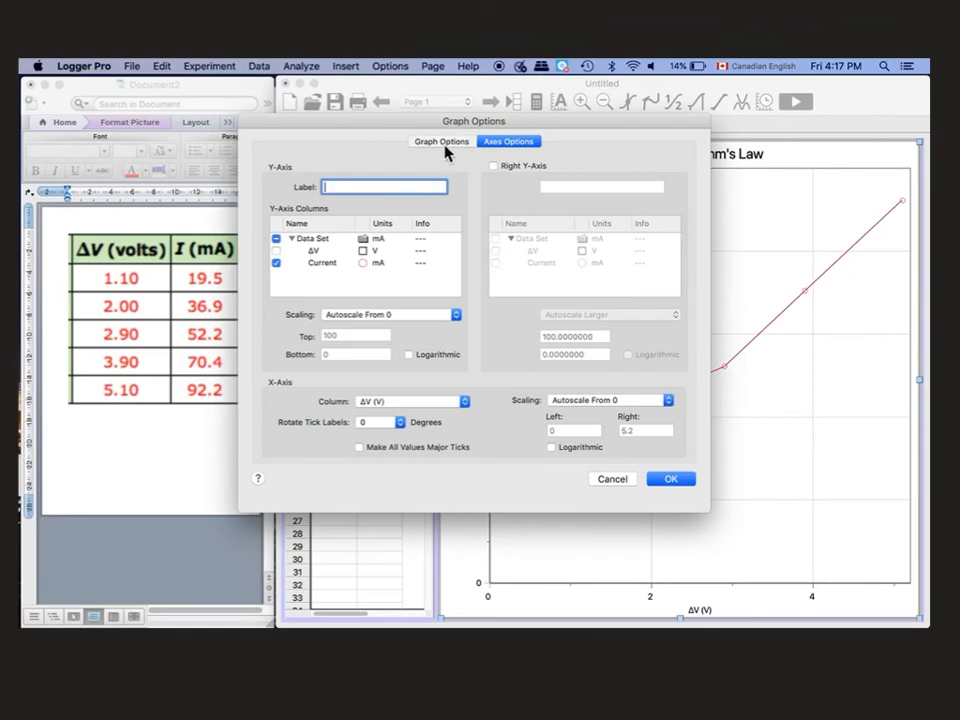
{"action": "left_click", "coordinate": [443, 143]}
{"action": "left_click", "coordinate": [497, 250]}
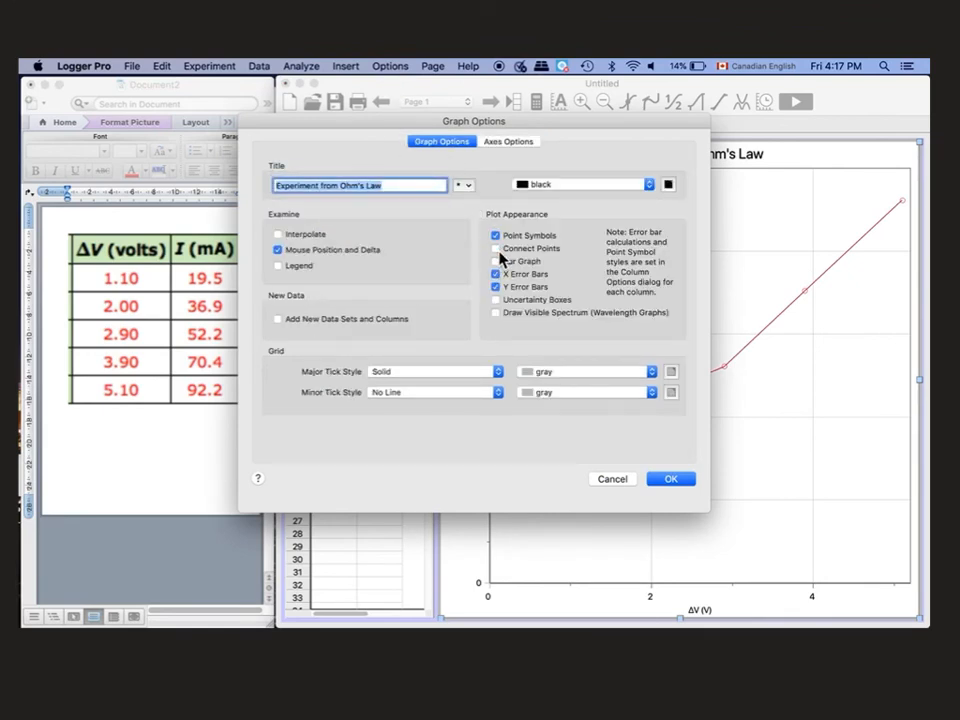
{"action": "left_click", "coordinate": [681, 482]}
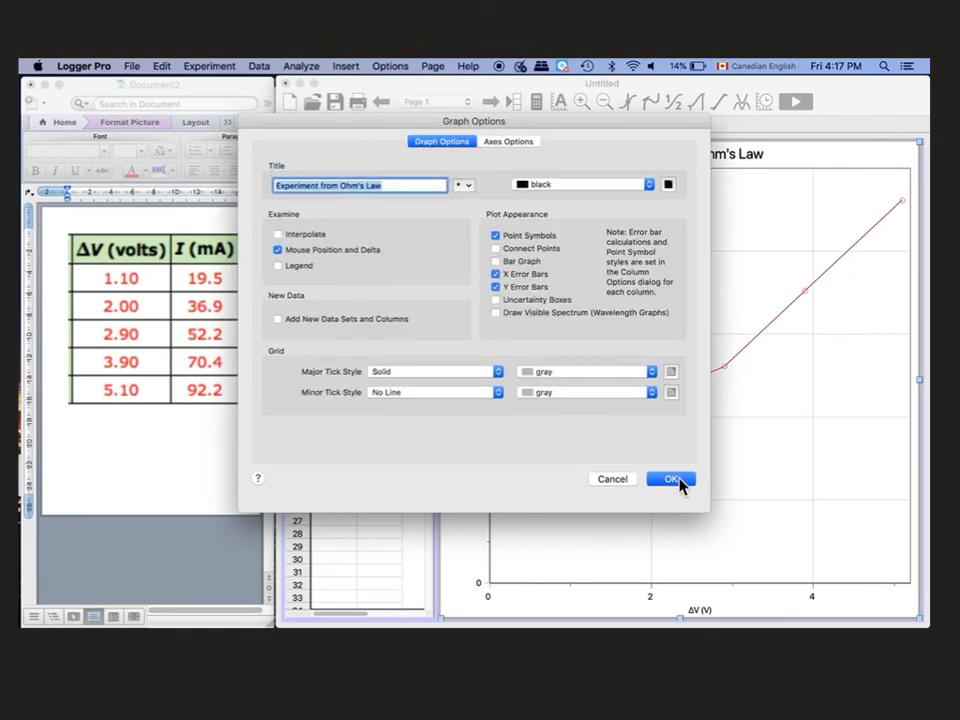